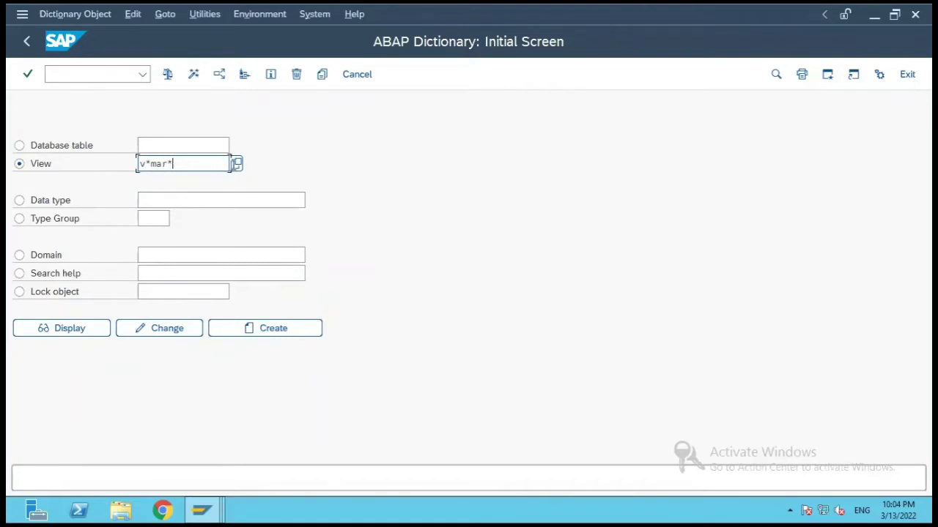
List the dictionary views matching v*mar*, which returns 30 hits with short texts.
left_click(236, 166)
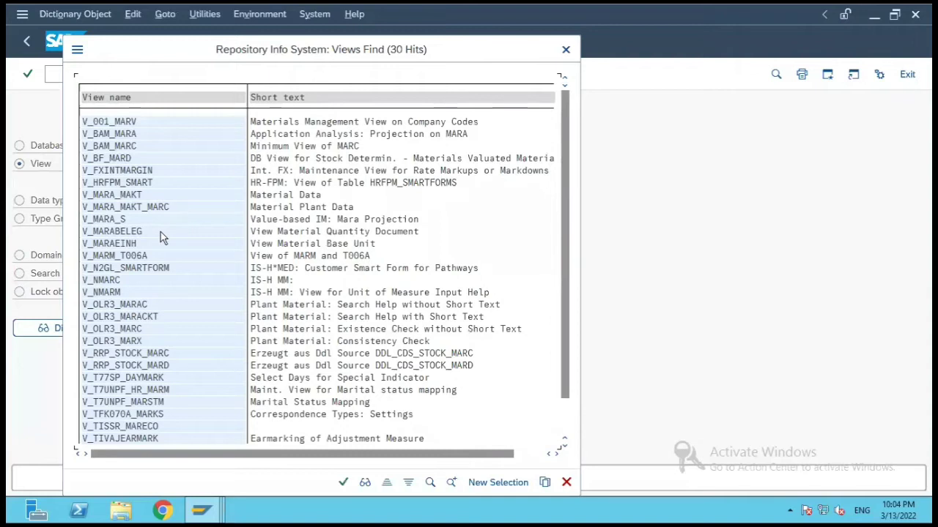
Pick V_MARA_MAKT_MARC from the Views hit list into the View field.
left_click(146, 208)
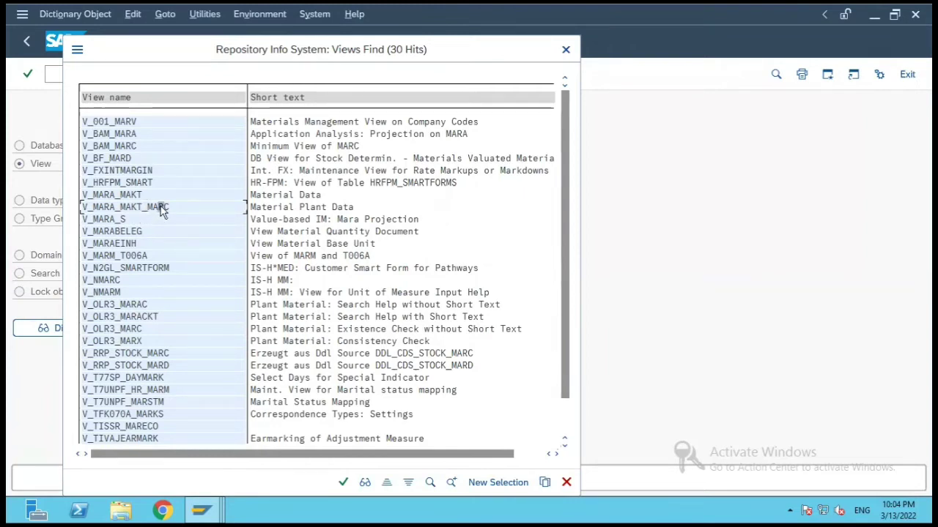
double_click(163, 210)
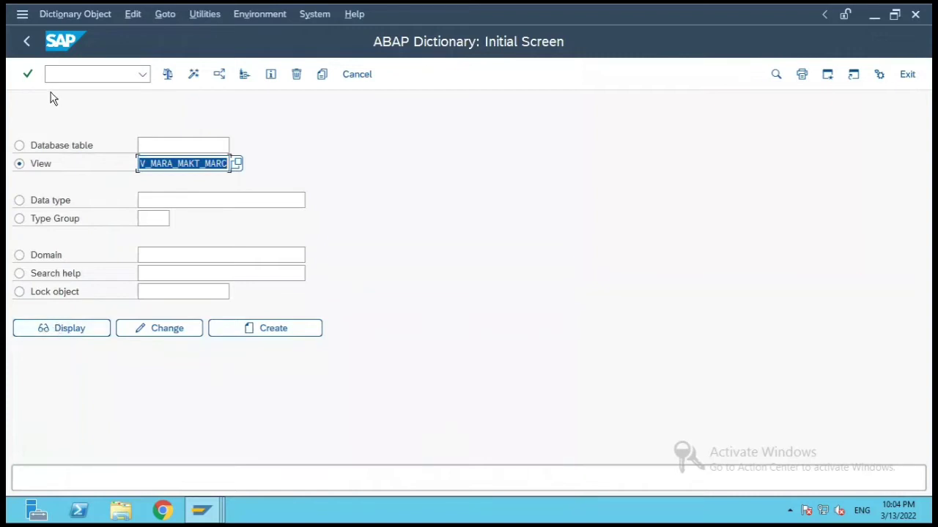
Display view V_MARA_MAKT_MARC, noting that it is a database view.
left_click(82, 331)
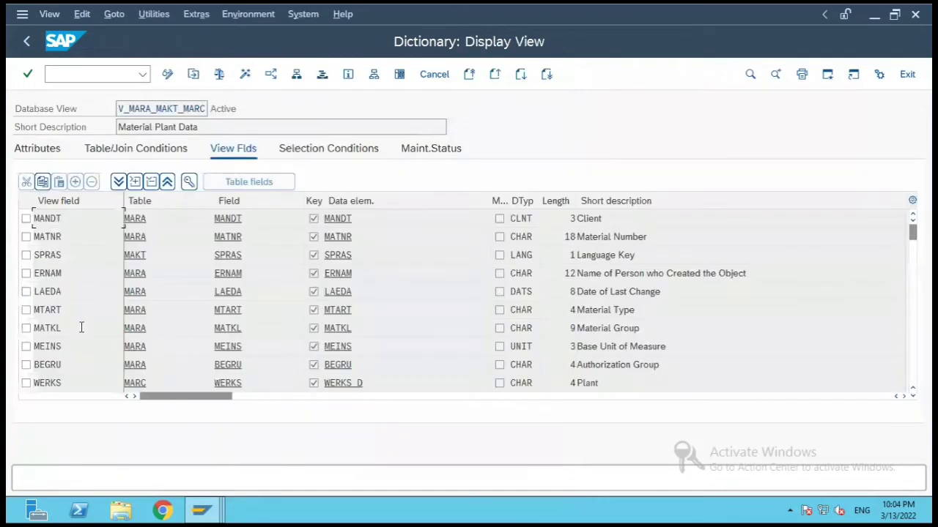
left_click(14, 111)
left_click_drag(13, 111, 83, 121)
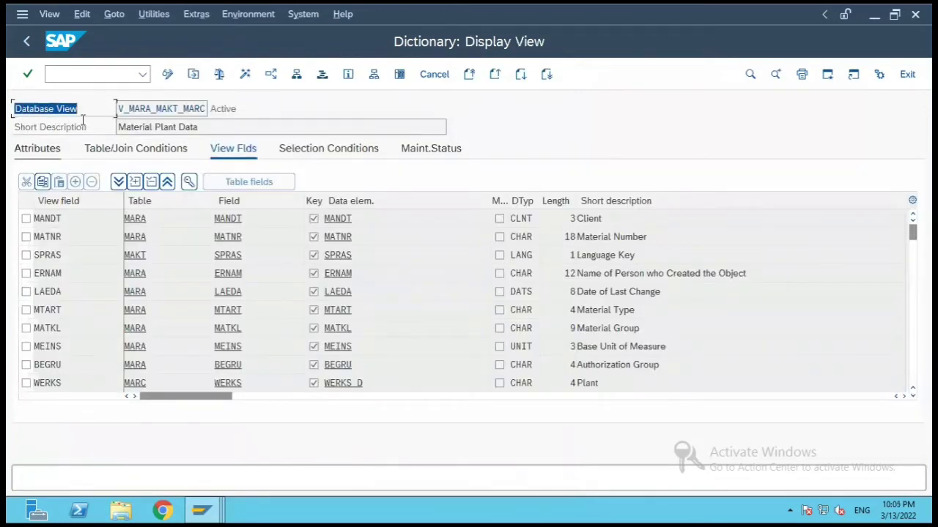
Review the joined tables MARA, MARC and MAKT and their join conditions.
left_click(99, 156)
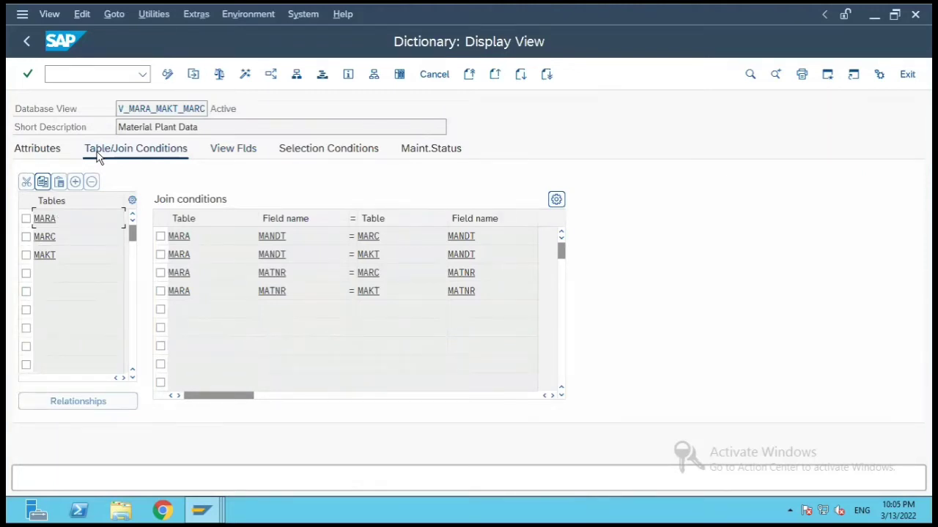
left_click(67, 234)
left_click(79, 252)
left_click(233, 238)
left_click(239, 289)
Check which table each view field comes from and the view's selection conditions.
left_click(242, 154)
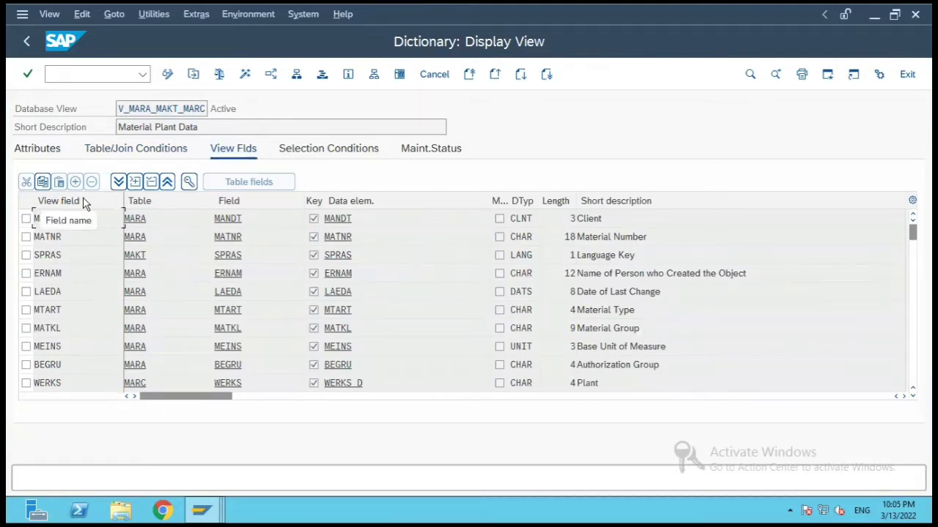
left_click(164, 199)
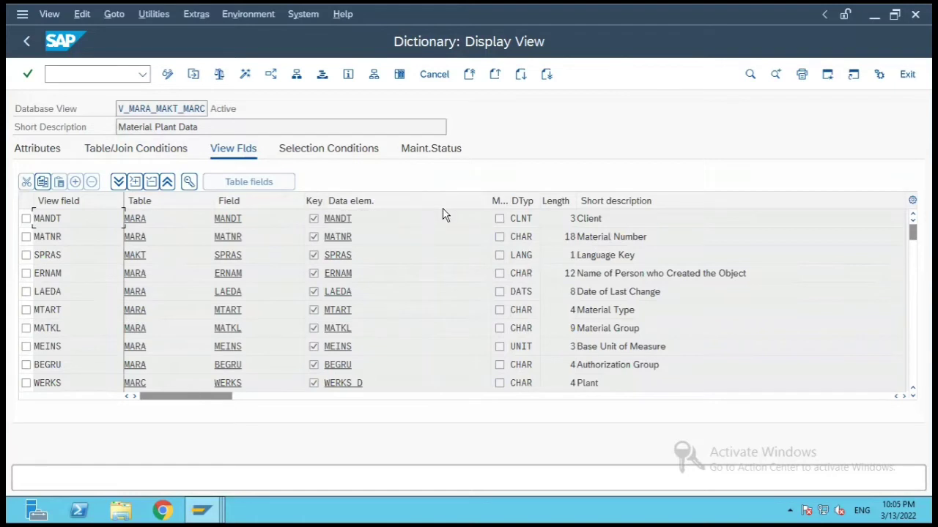
left_click(323, 151)
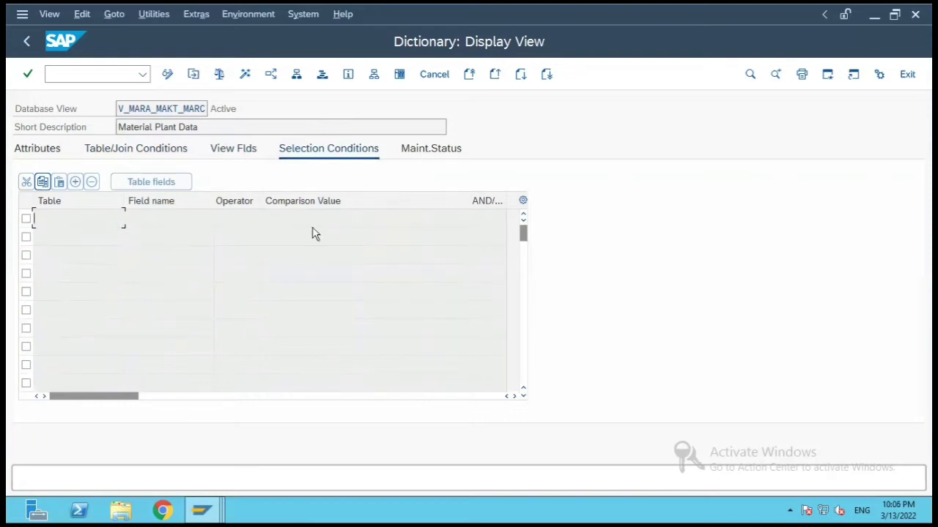
Browse 200 unfiltered entries of V_MARA_MAKT_MARC, then return to the selection screen.
left_click(399, 74)
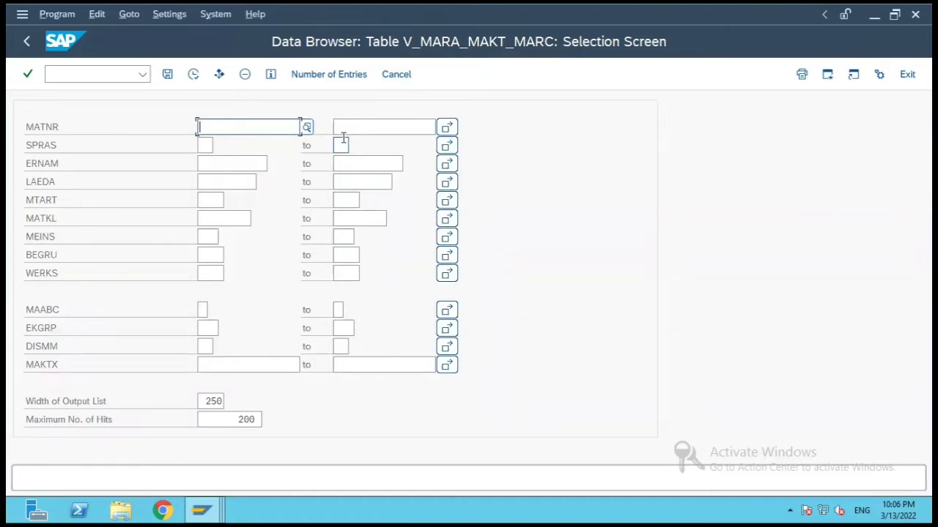
left_click(193, 74)
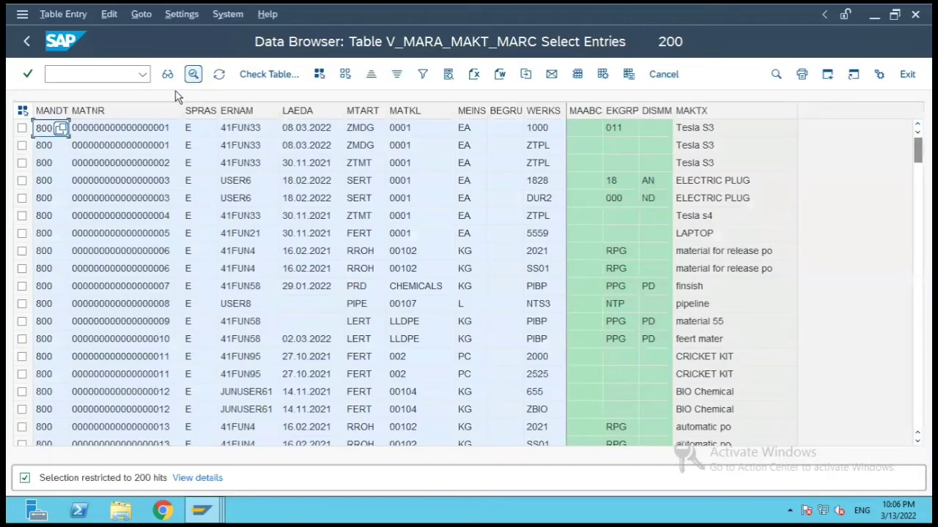
left_click(125, 154)
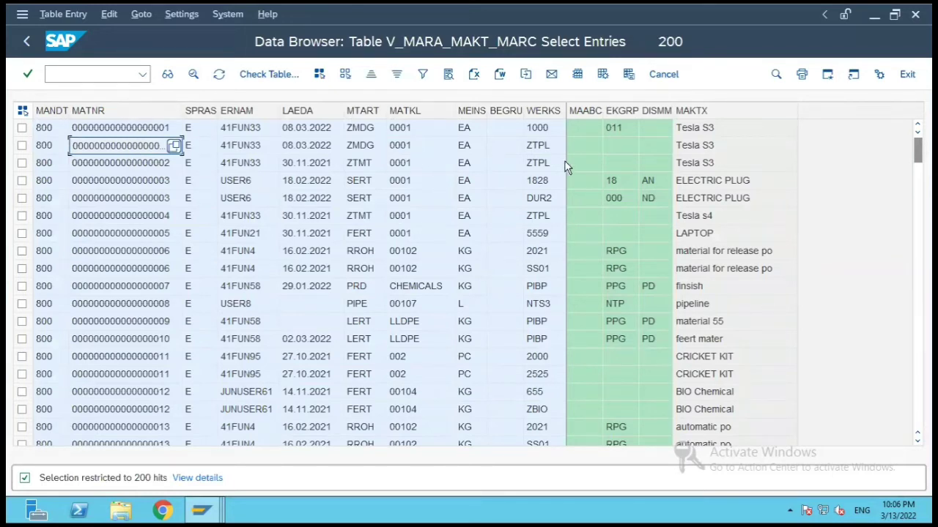
left_click(27, 41)
Check the Attributes tab and see that Table Maintenance Generator is greyed out, then return to the start screen.
left_click(27, 42)
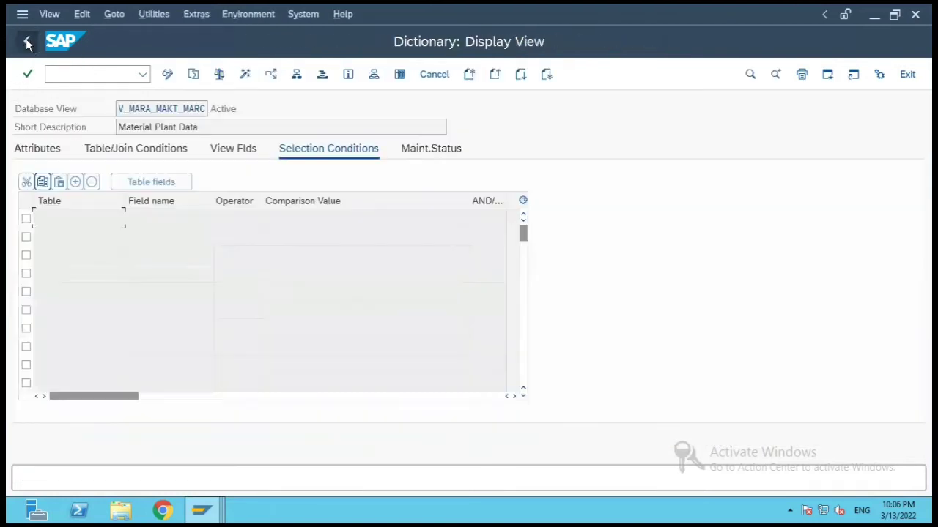
left_click(40, 149)
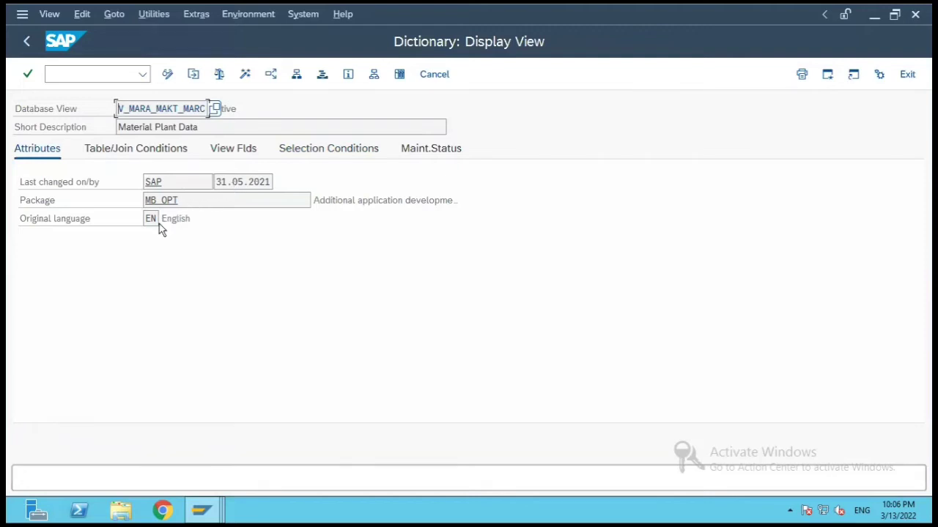
left_click(154, 14)
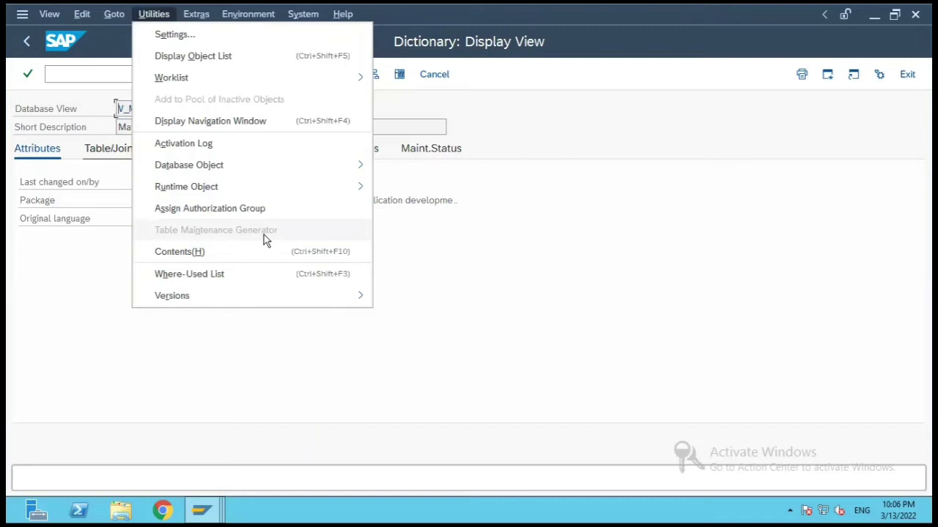
left_click(461, 234)
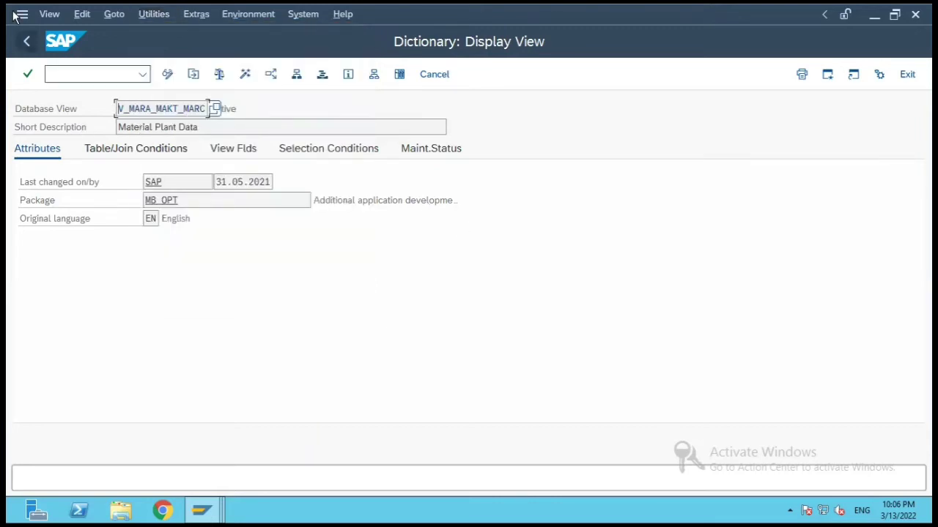
left_click(27, 42)
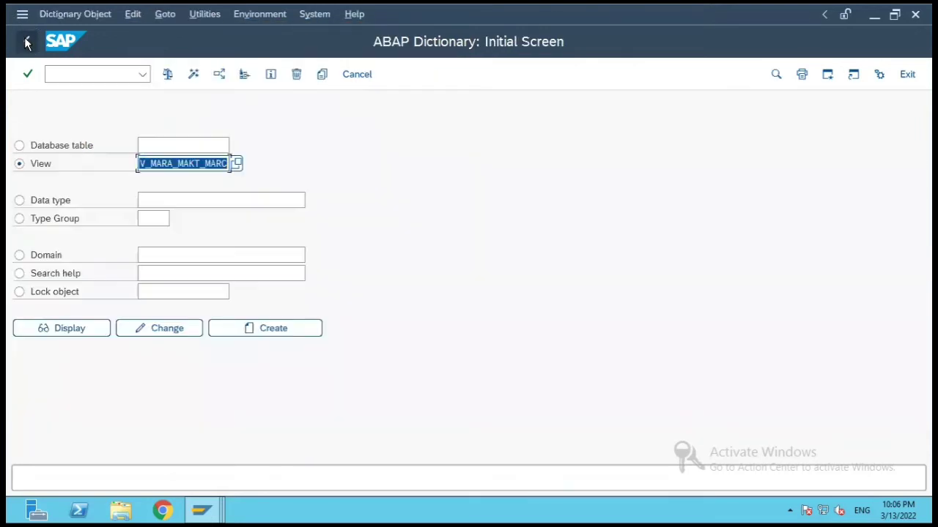
Display maintenance view V_T001B and see its single base table T001B.
key("Delete")
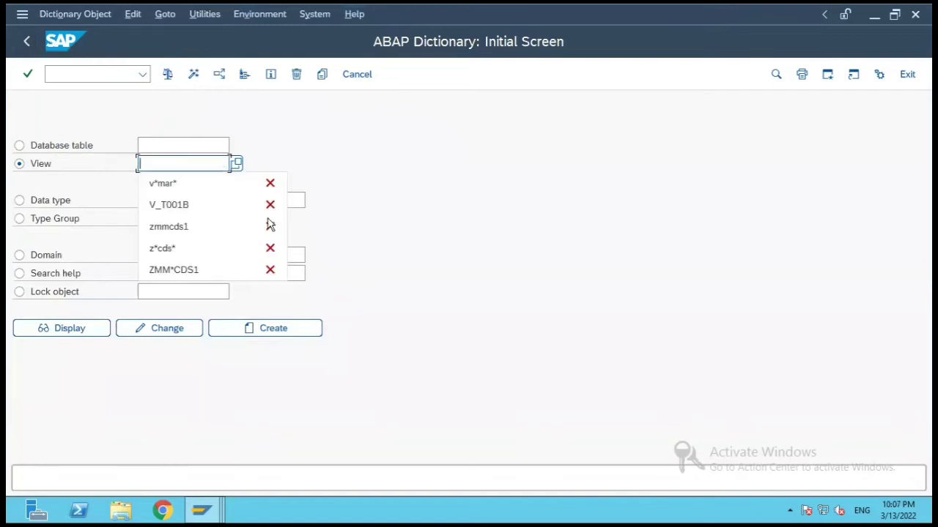
left_click(168, 205)
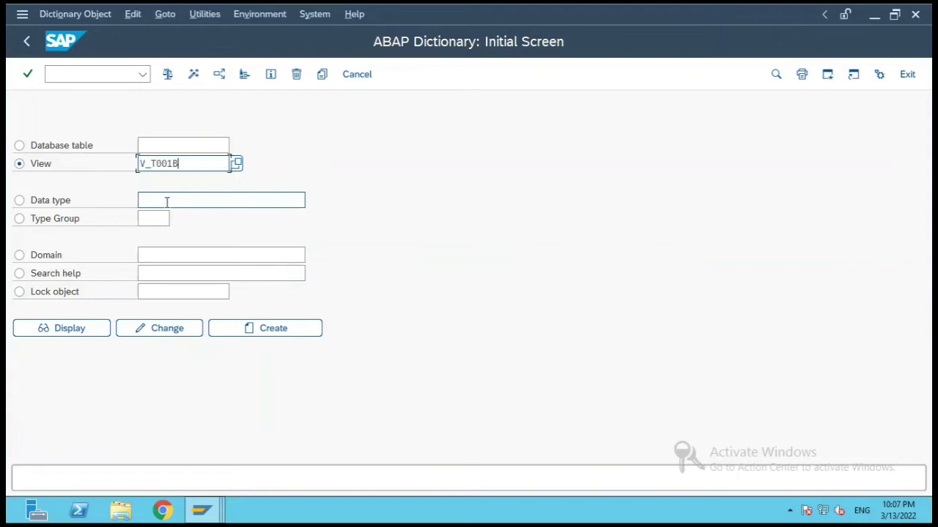
left_click(90, 333)
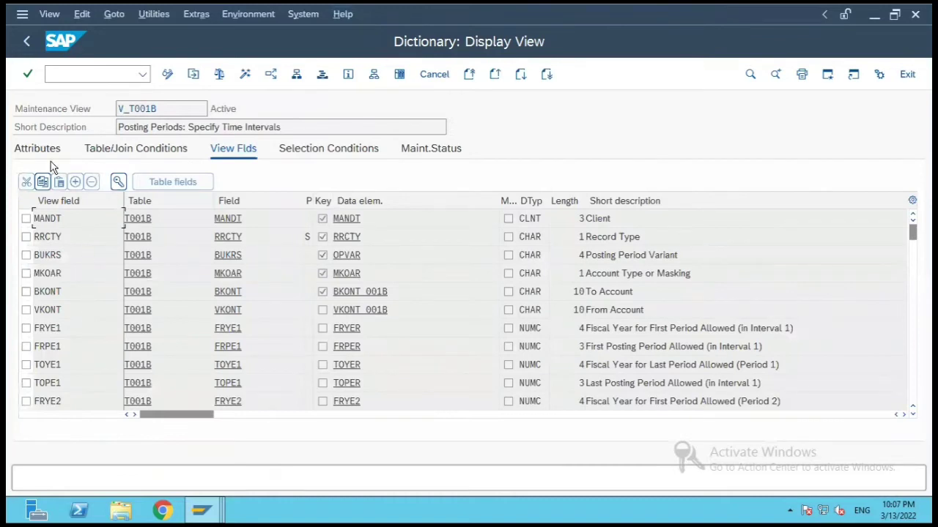
left_click_drag(15, 110, 107, 115)
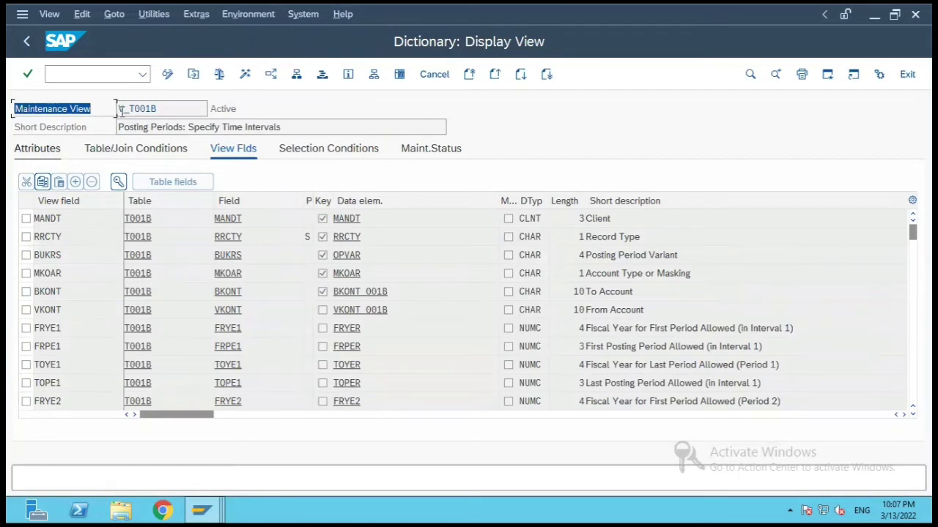
left_click(107, 150)
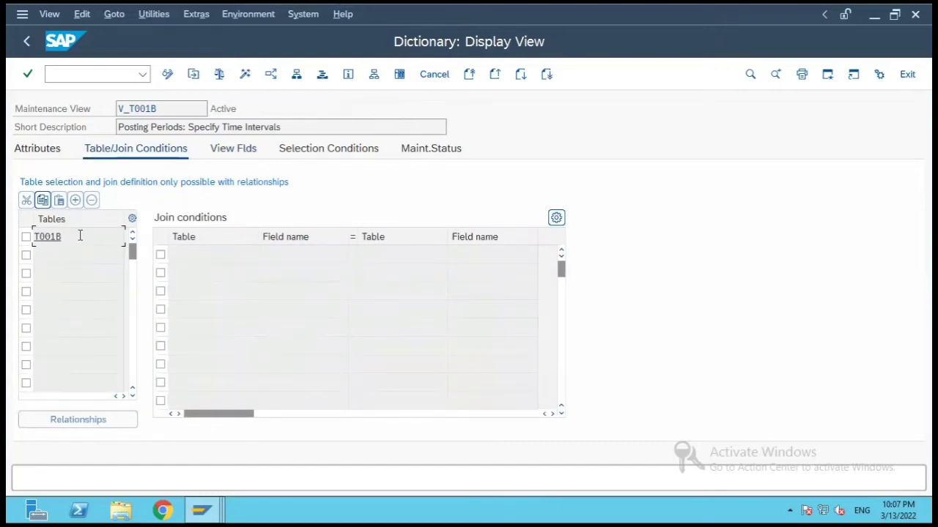
Inspect V_T001B's fields and its selection conditions RRCTY EQ '0' and MKOAR values.
left_click_drag(80, 236, 35, 233)
left_click(234, 150)
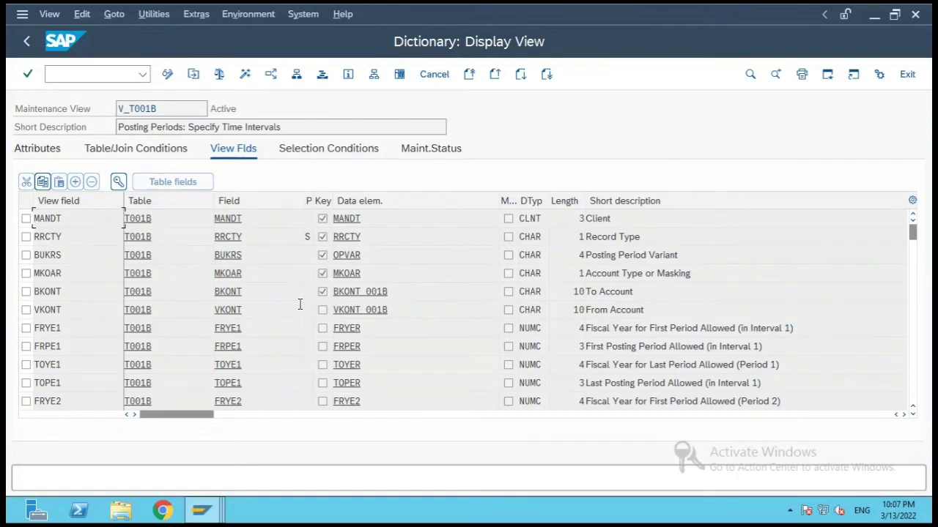
left_click(335, 153)
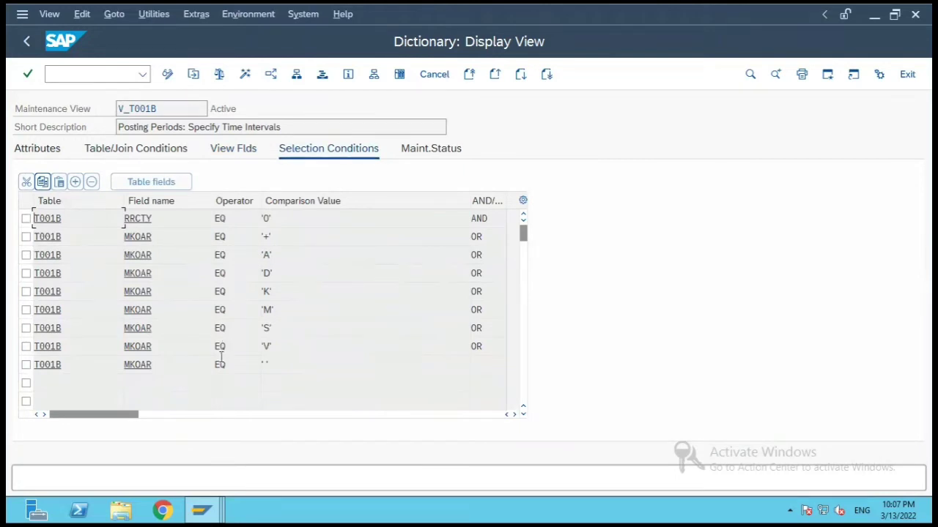
left_click(307, 224)
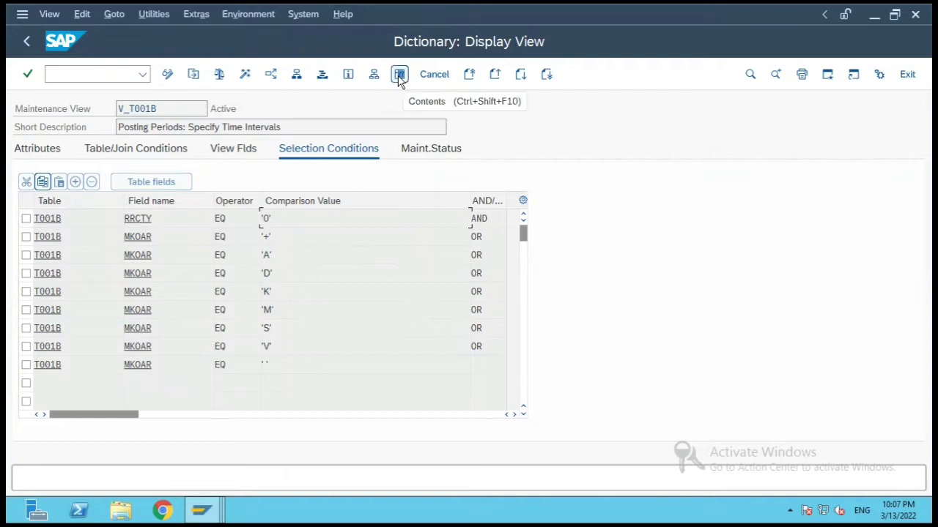
Confirm V_T001B has full access, delivery class C and Display/Maintenance Allowed.
left_click(421, 156)
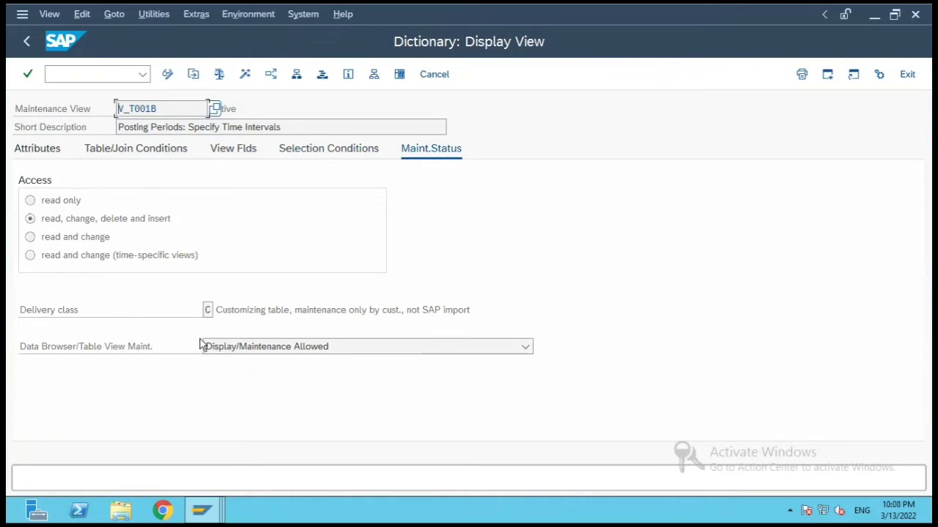
left_click(208, 311)
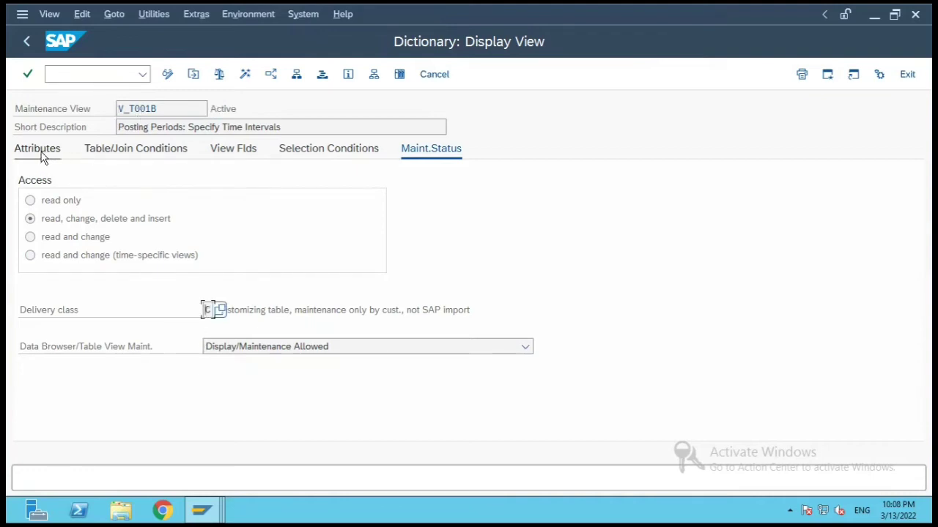
left_click(277, 352)
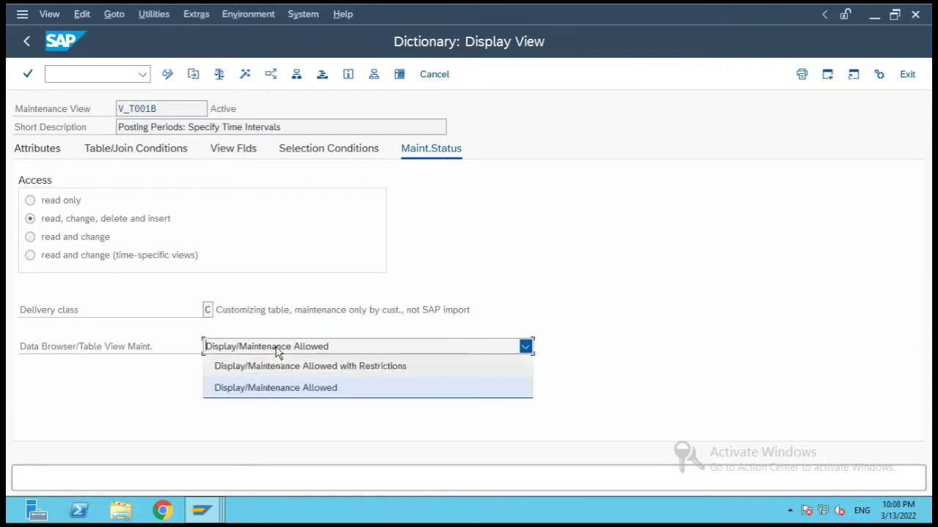
left_click(277, 351)
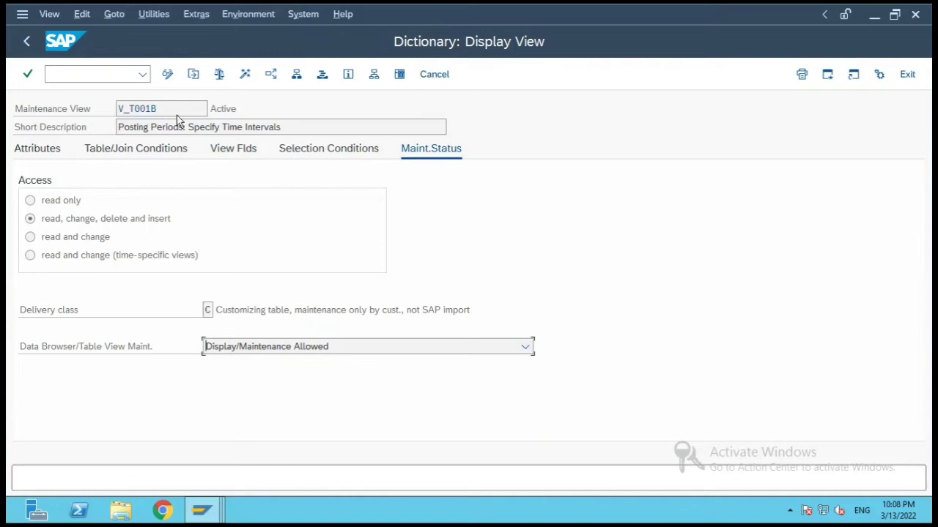
left_click(163, 19)
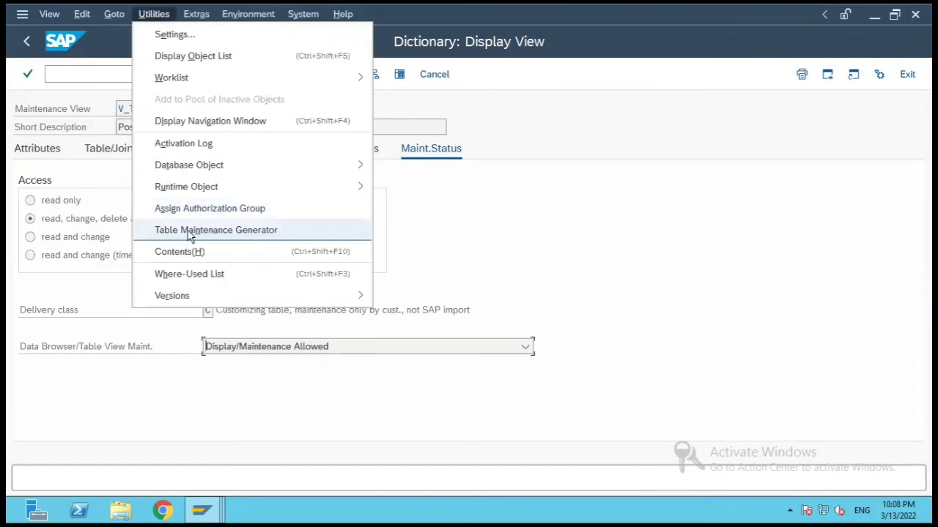
View V_T001B's maintenance generator (function group 0F00, overview screen 65), then return to SAP Easy Access.
left_click(249, 239)
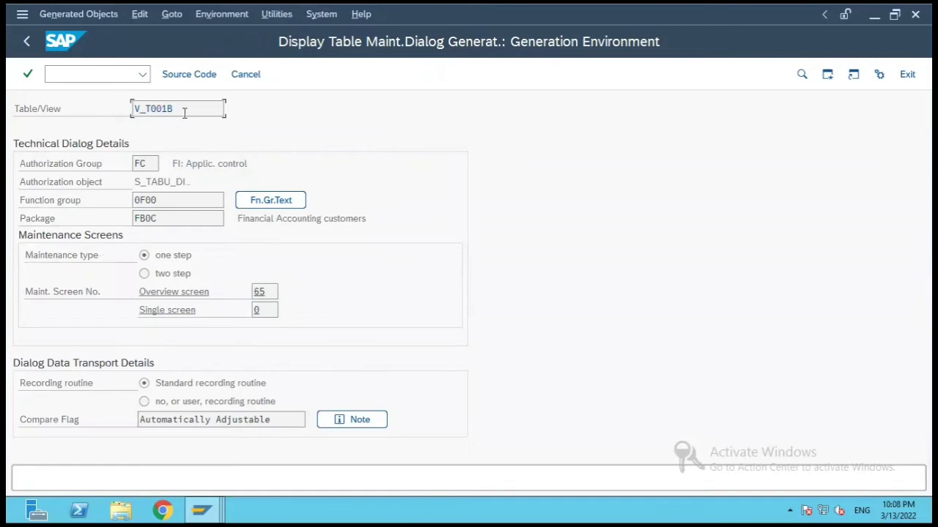
double_click(135, 110)
left_click_drag(177, 203, 129, 210)
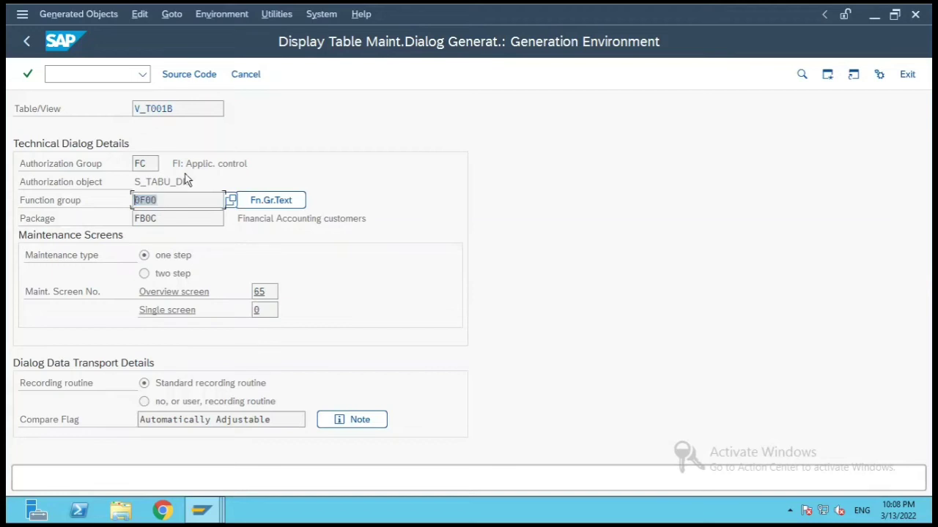
left_click(827, 76)
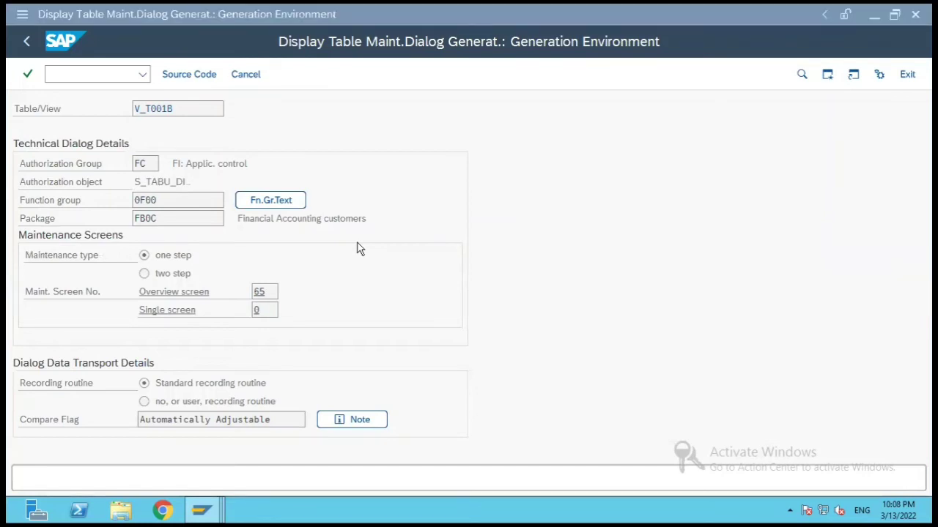
left_click(202, 510)
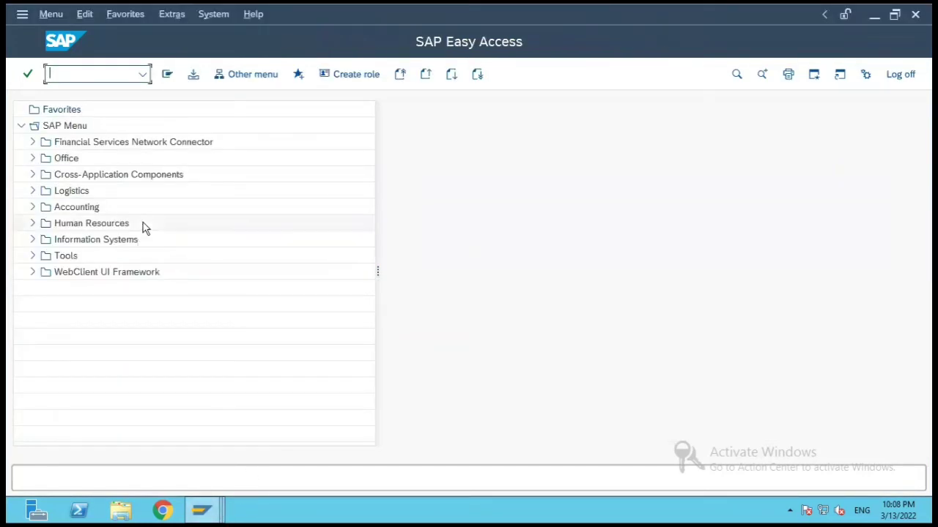
Start the Function Builder with transaction SE37.
type("se2")
key("BackSpace")
type("37")
key("Return")
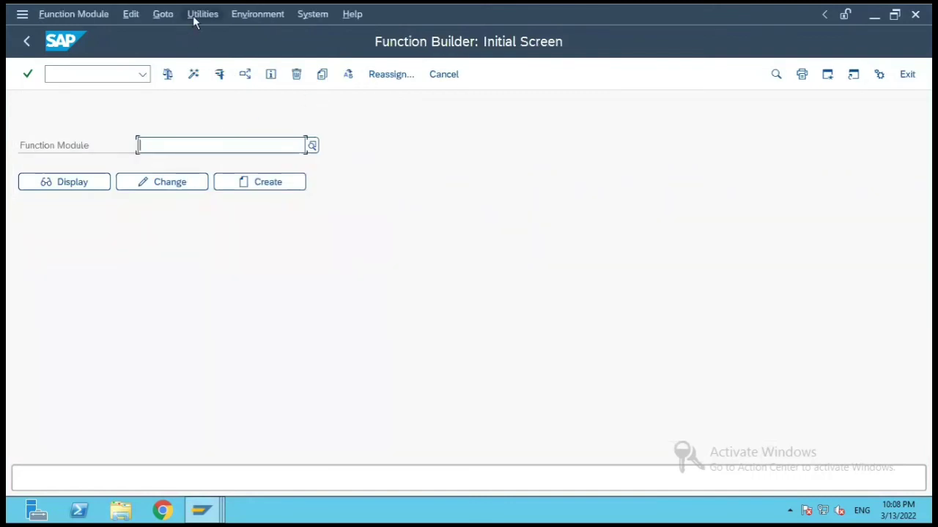
Display the attributes of function group 0F00.
left_click(161, 14)
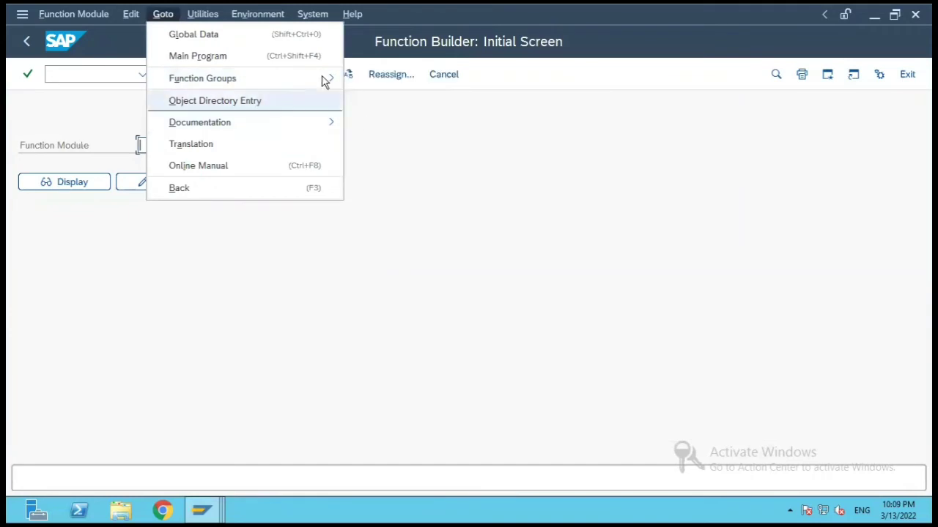
mouse_move(315, 78)
left_click(404, 127)
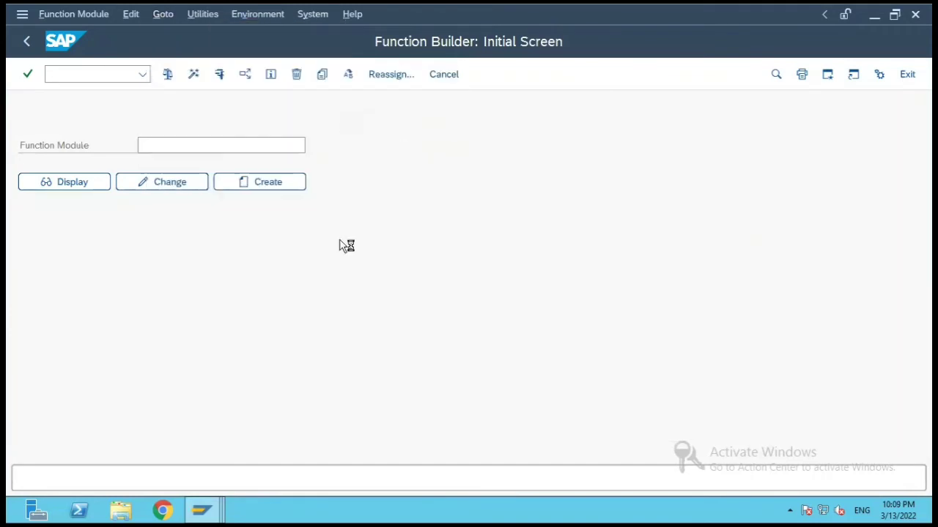
type("0F00")
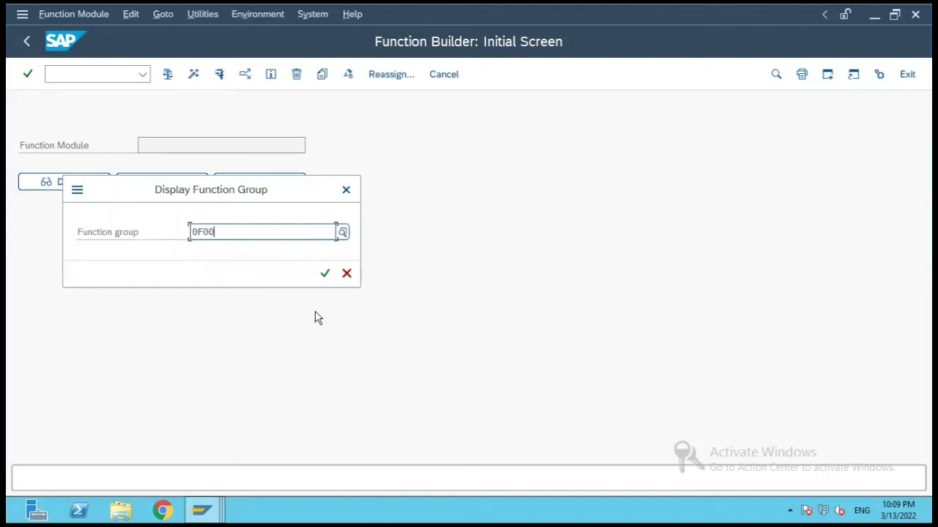
key("Return")
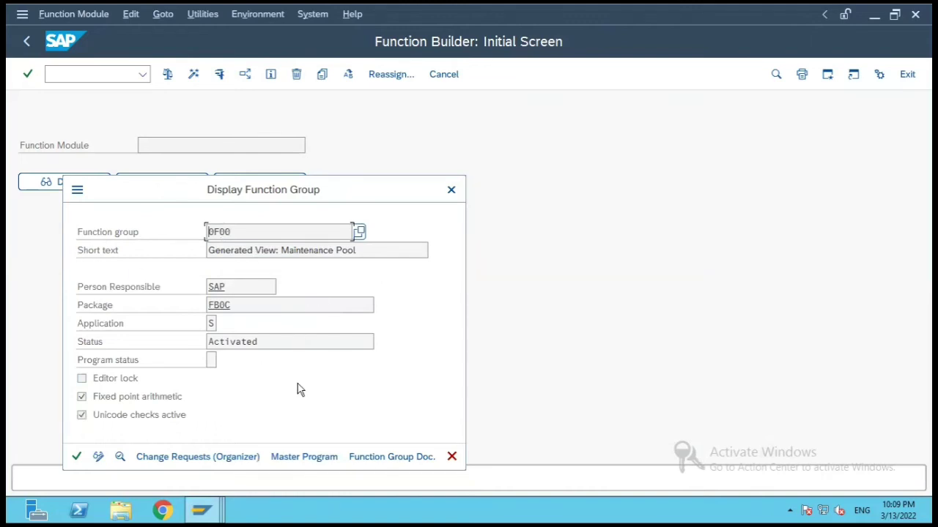
Open main program SAPL0F00 and list its includes, such as L0F00TOP, L0F00UXX and LSVIMFXX.
left_click(286, 457)
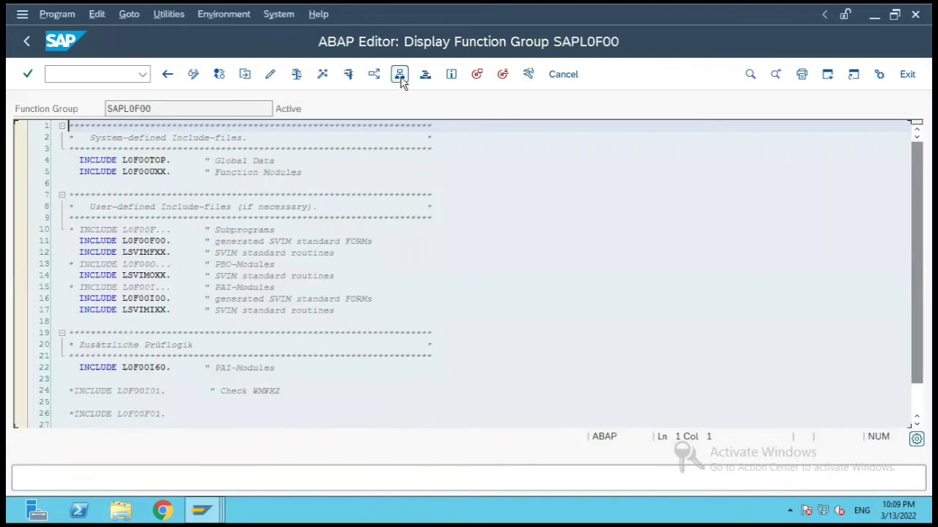
left_click(399, 76)
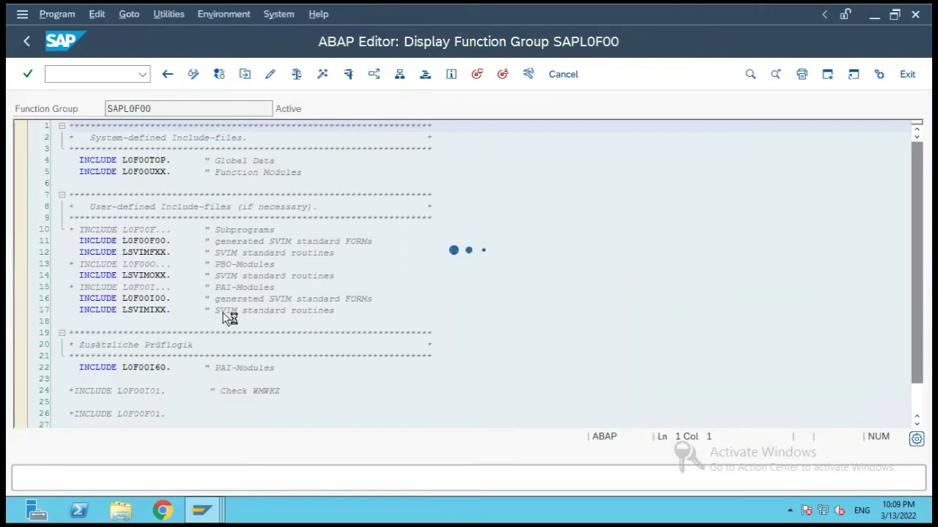
mouse_move(211, 515)
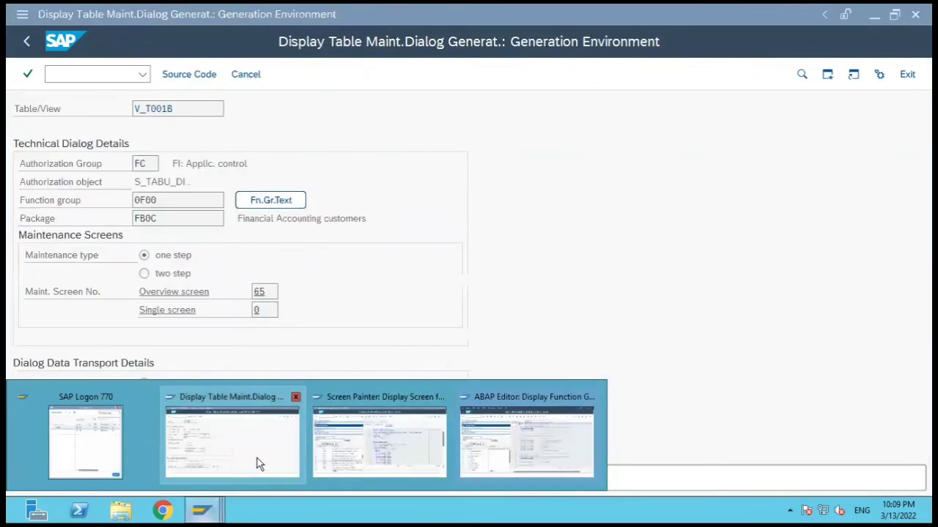
Highlight overview screen number 65 in the Table Maintenance Generator.
left_click(258, 465)
left_click(262, 292)
left_click_drag(265, 292, 252, 299)
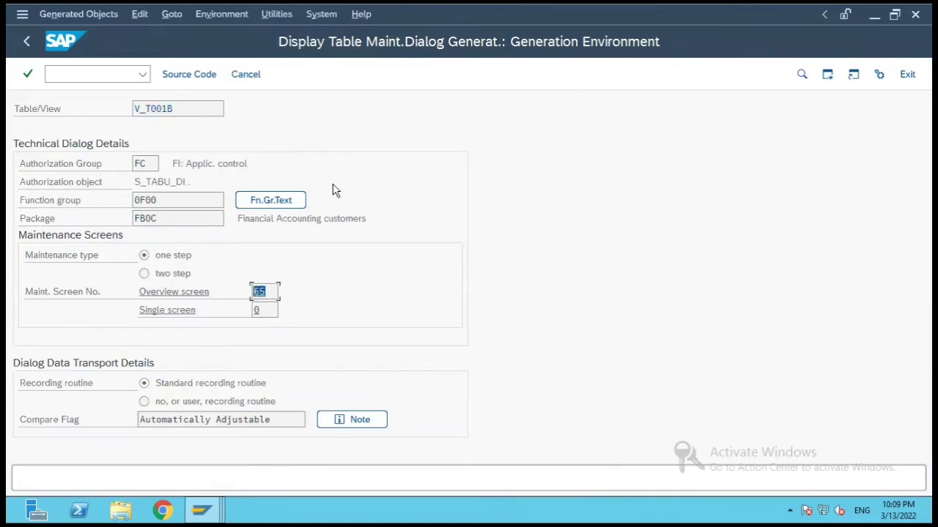
In the ABAP Editor, expand Screens of function group 0F00 and open screen 0065's flow logic.
key("alt+Tab")
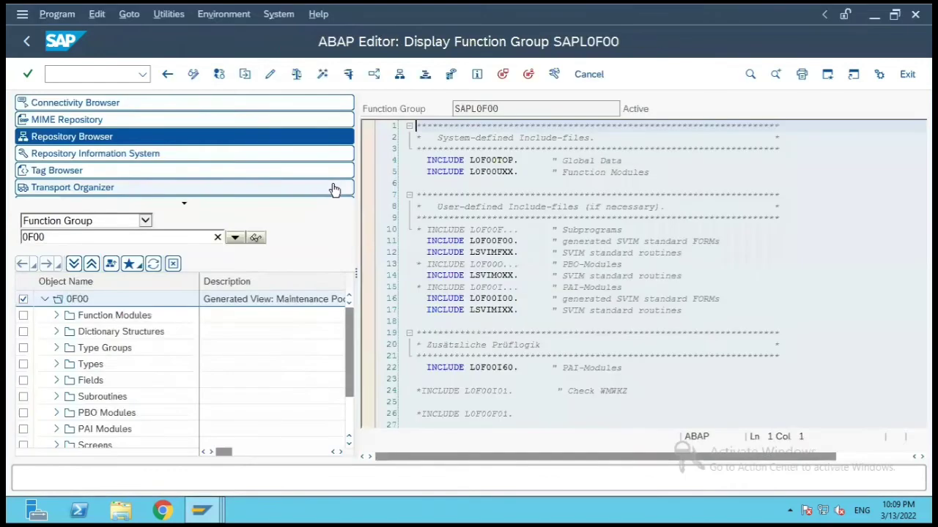
left_click(57, 446)
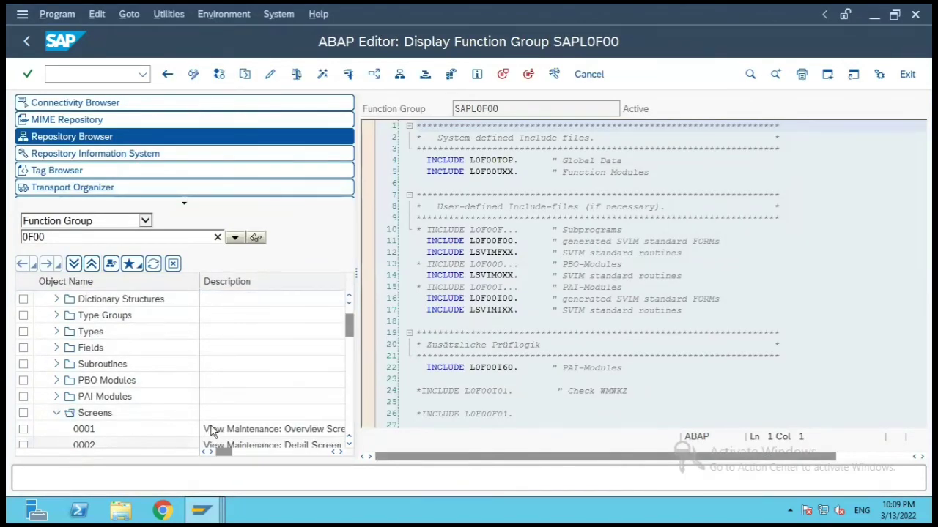
left_click(348, 402)
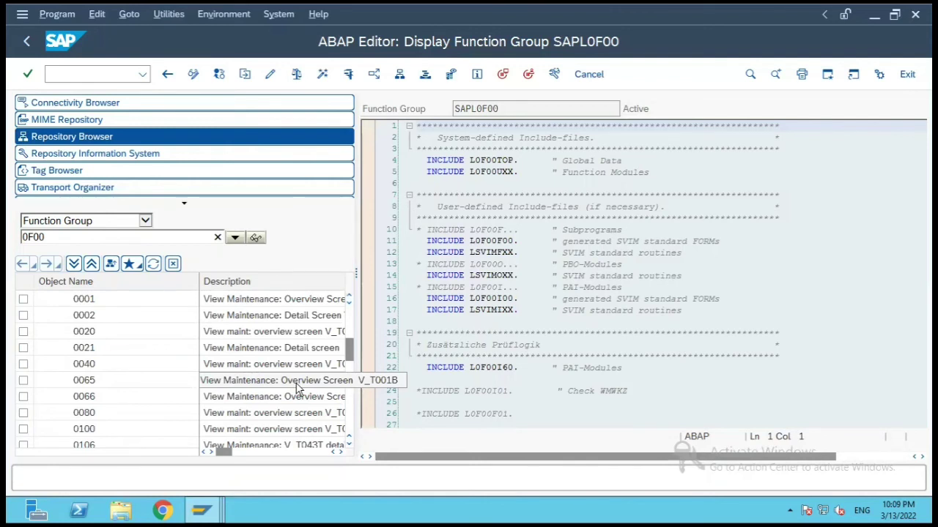
double_click(95, 381)
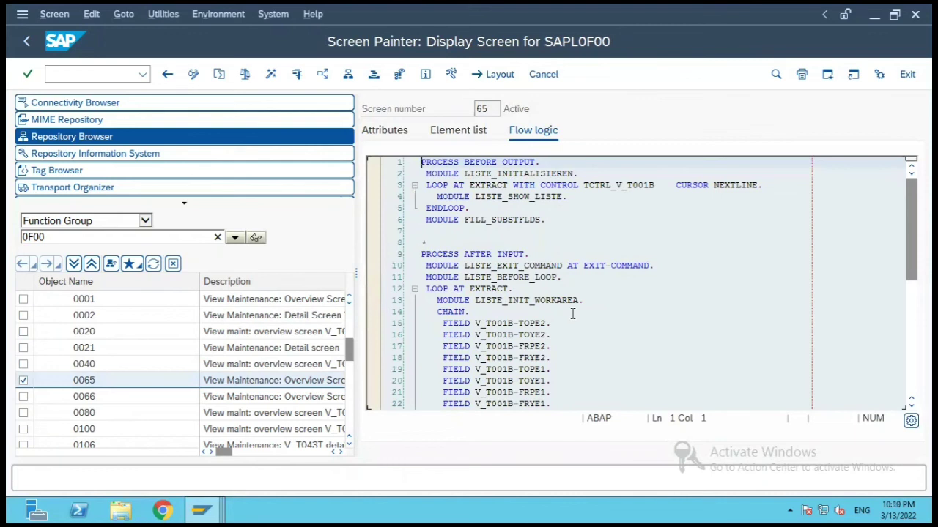
Scroll screen 65's flow logic, then show V_T001B's 1,844 posting-period entries via Contents.
left_click(910, 396)
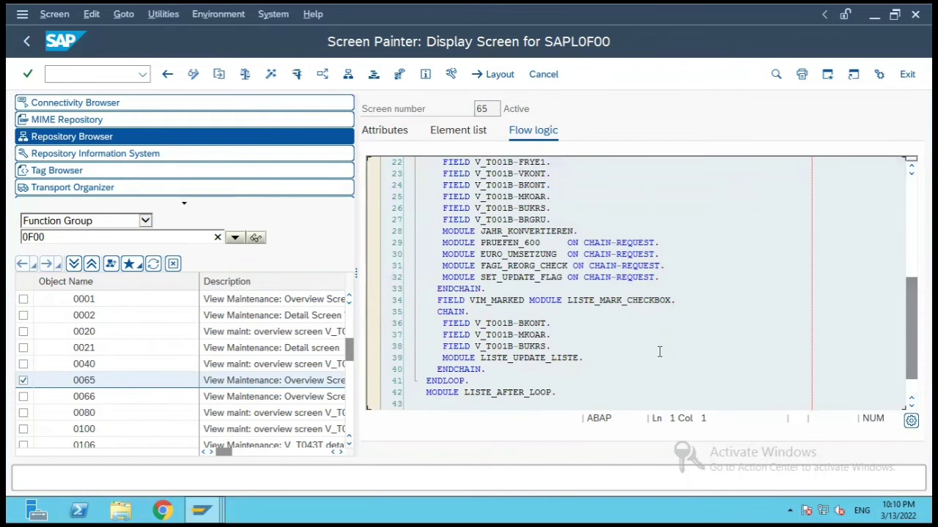
key("alt+Tab")
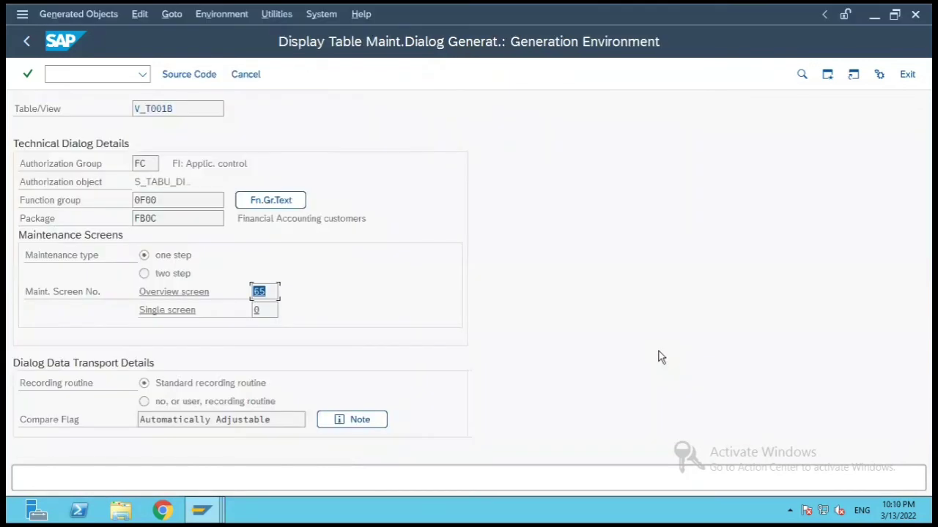
left_click(28, 44)
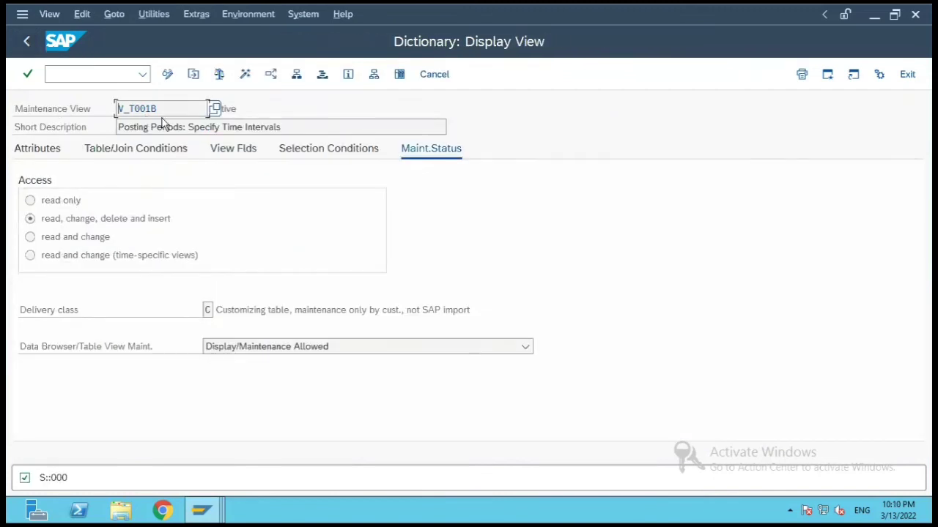
left_click(399, 75)
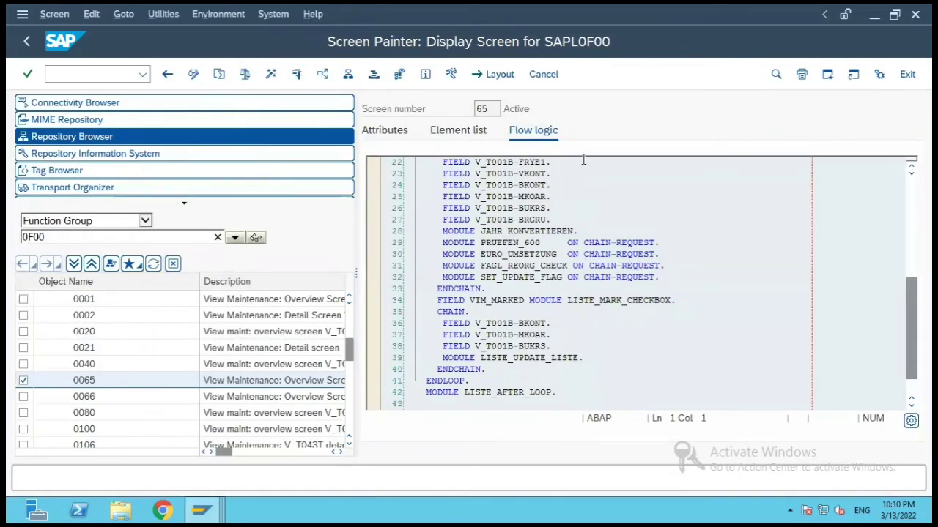
key("alt+Tab")
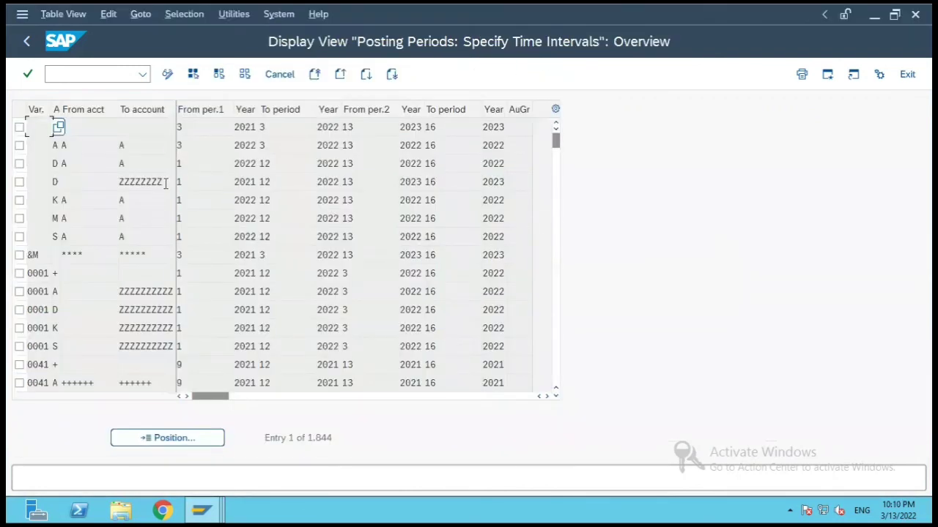
Toggle the V_T001B entries to change mode, then go back to the ABAP Dictionary initial screen.
left_click(167, 75)
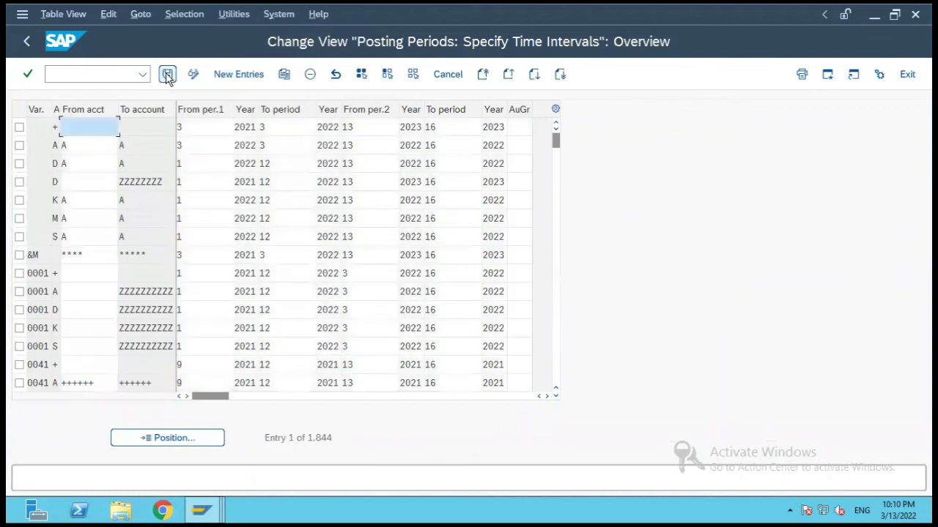
left_click(25, 46)
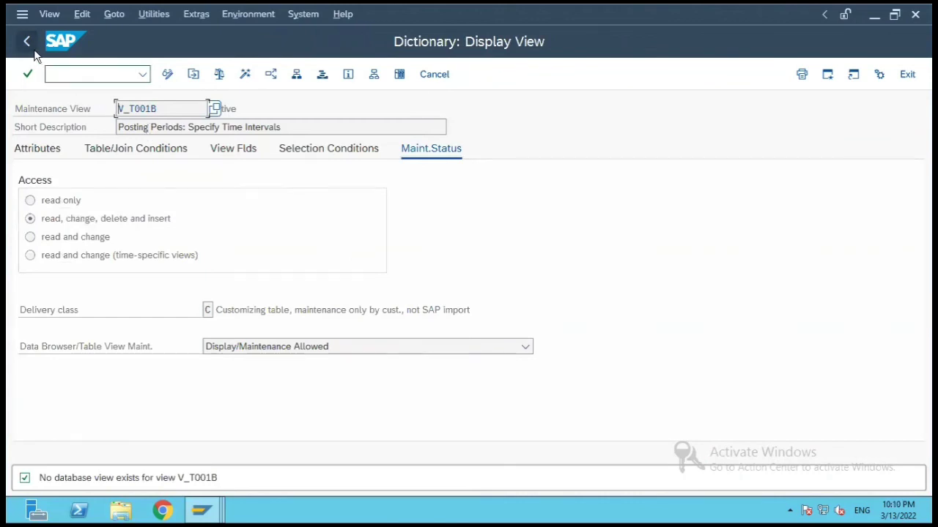
left_click(32, 46)
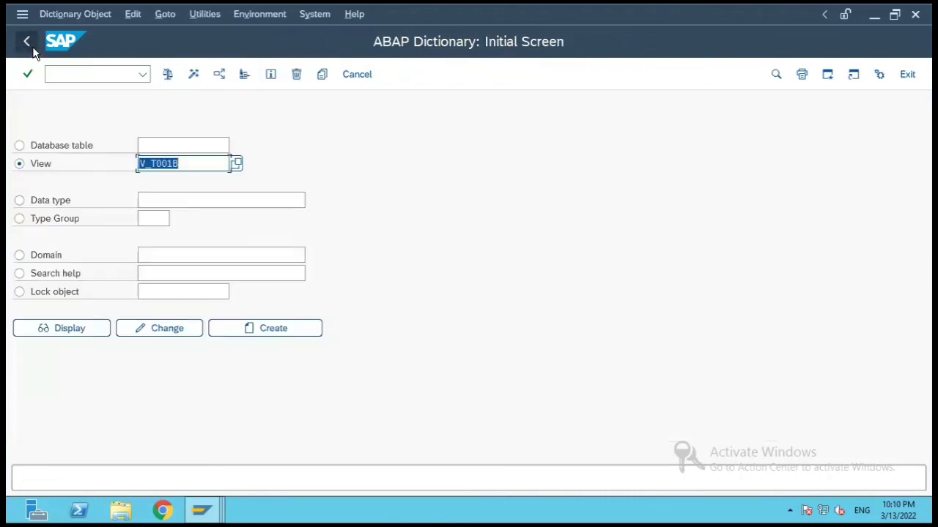
From SAP Easy Access, run SM30 and display the entries of view V_T001B.
left_click(32, 46)
type("sm0")
key("BackSpace")
type("30")
key("Return")
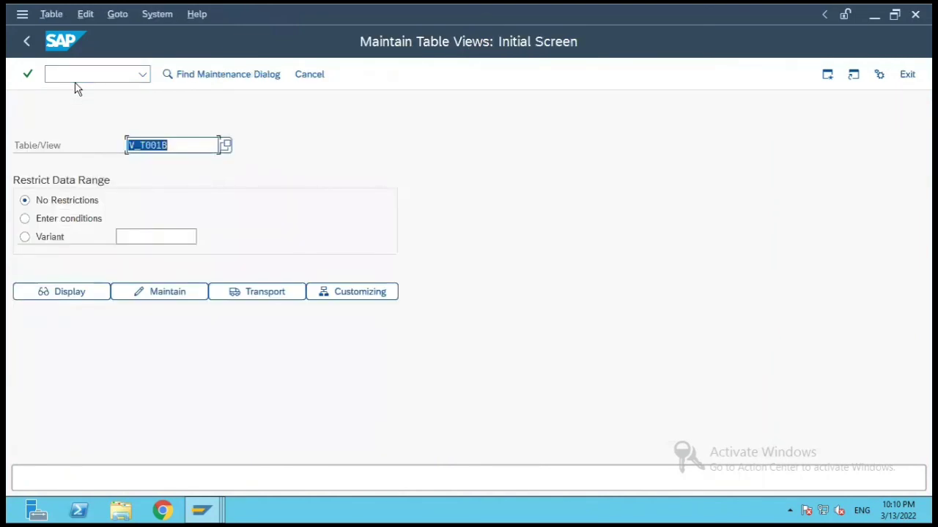
left_click(190, 144)
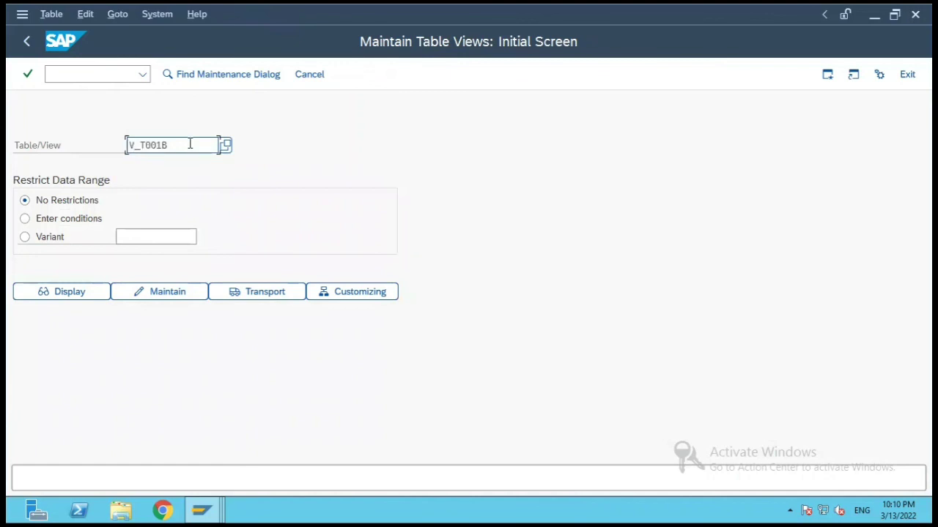
left_click(68, 296)
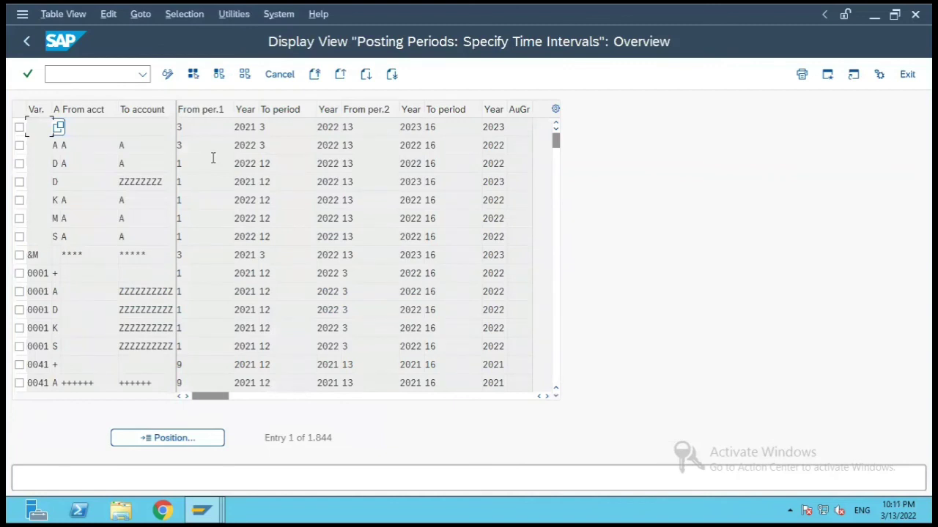
left_click(78, 130)
left_click(47, 126)
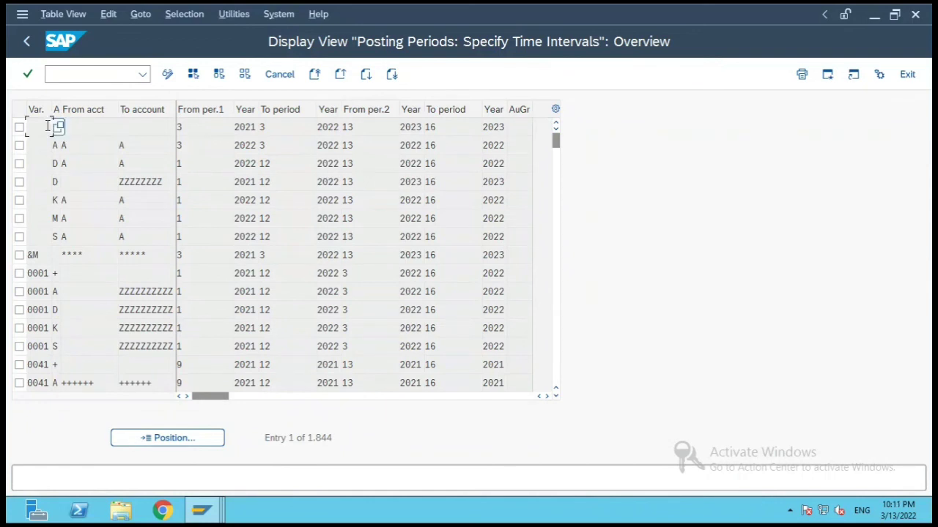
left_click(88, 129)
left_click(44, 130)
left_click(250, 204)
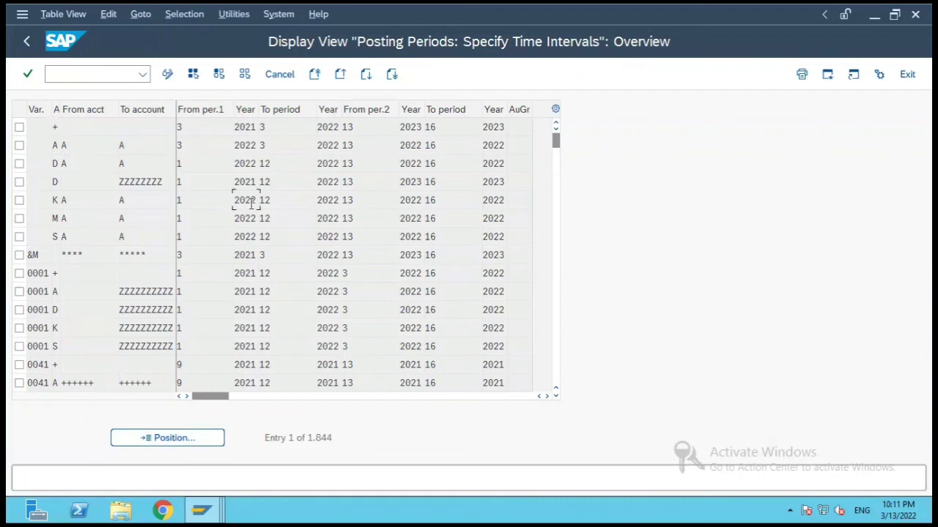